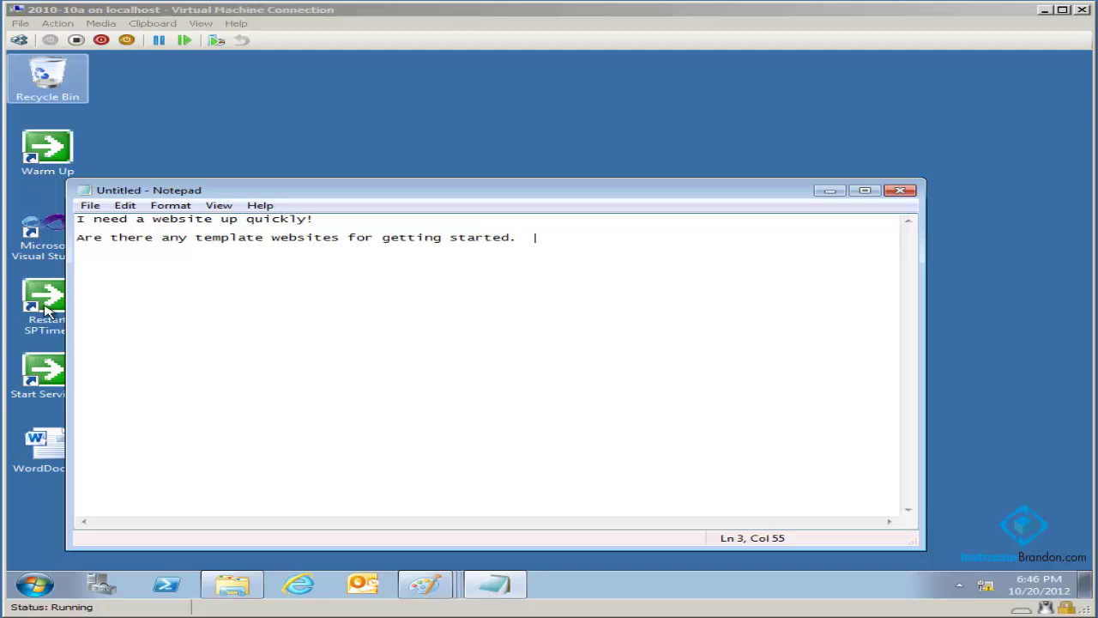
- Switch to Internet Explorer and show only the site templates among the items that can be created on the Team Site
left_click(300, 585)
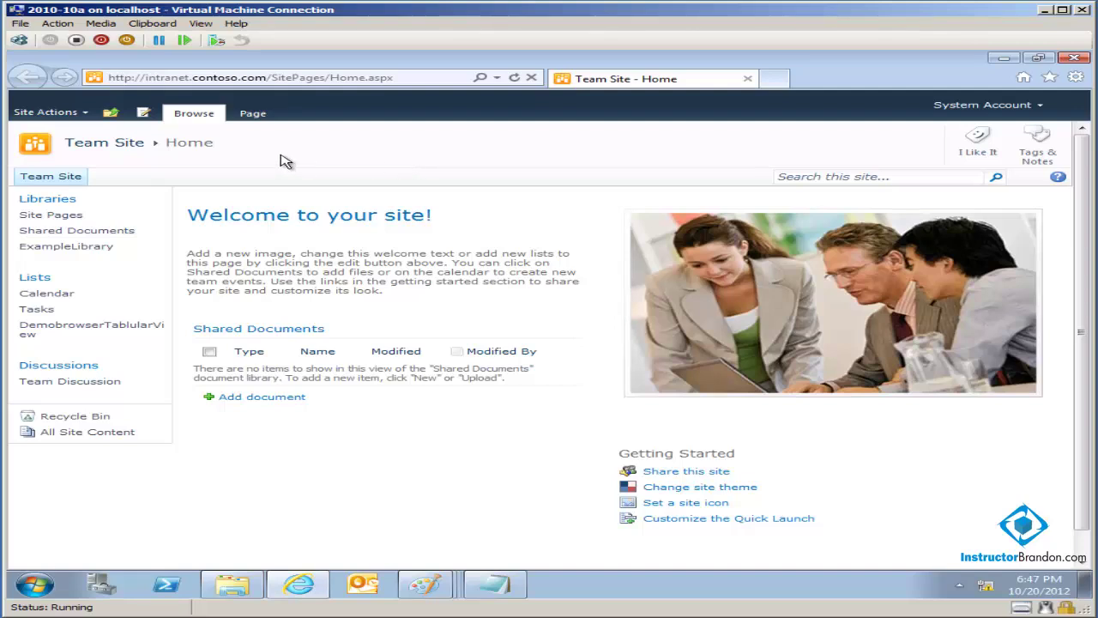
left_click(83, 121)
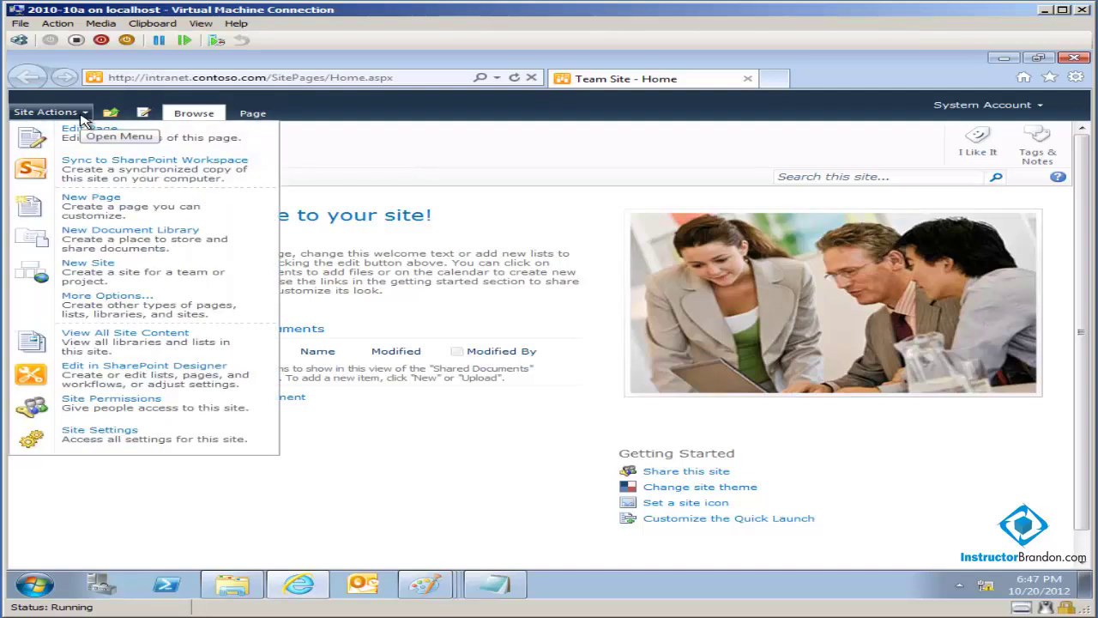
left_click(125, 308)
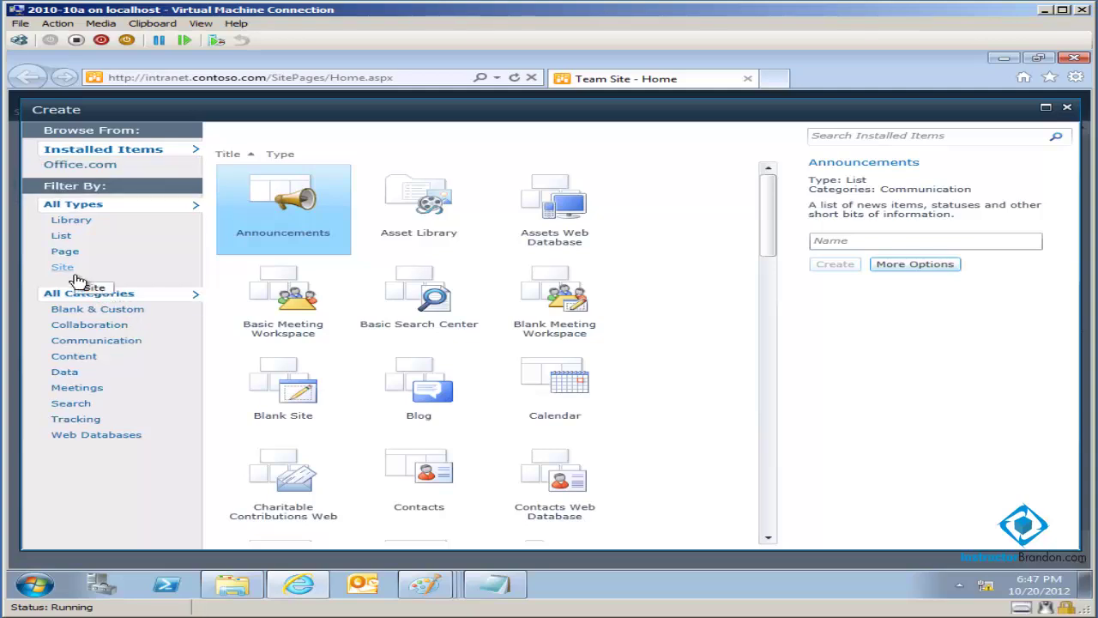
left_click(75, 276)
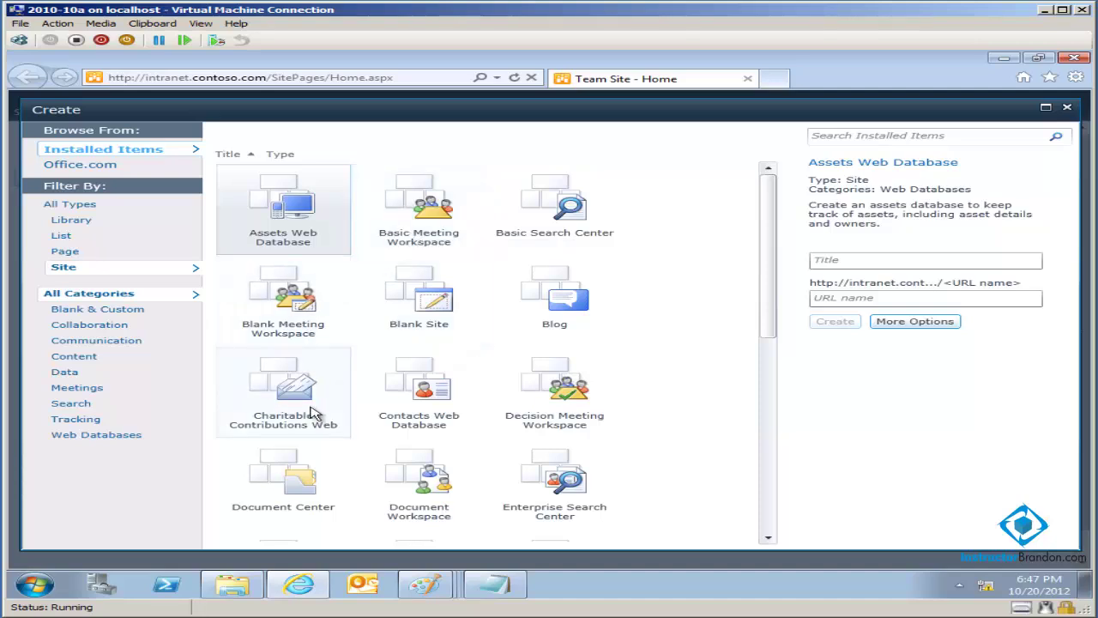
- Review the available site templates, including the descriptions of Basic Meeting Workspace, Blank Meeting Workspace and Decision Meeting Workspace
left_click(926, 260)
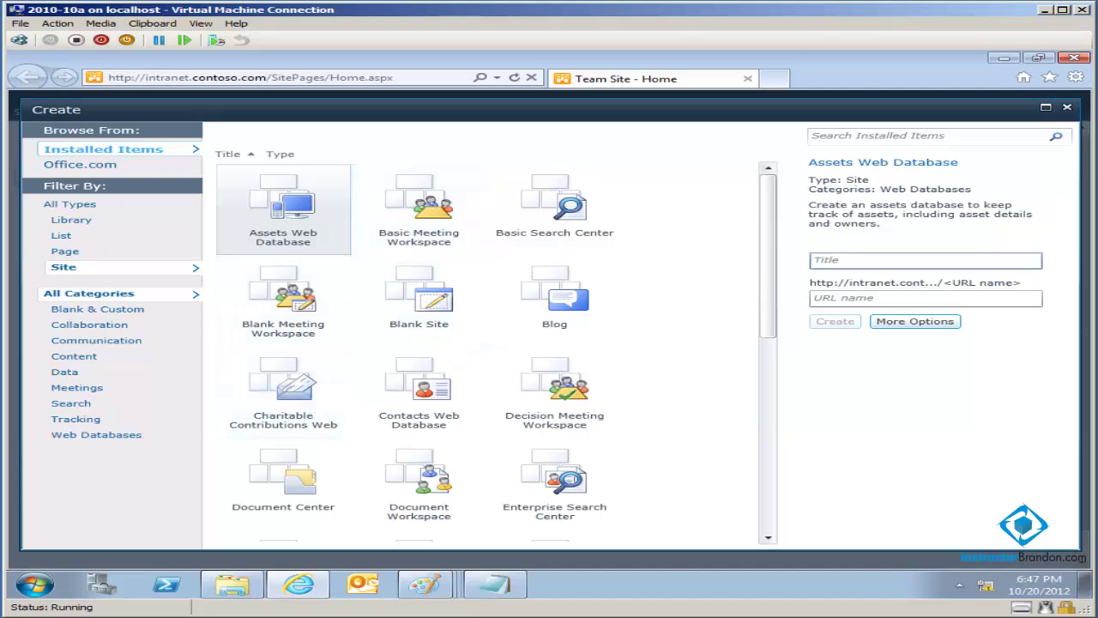
left_click(1024, 318)
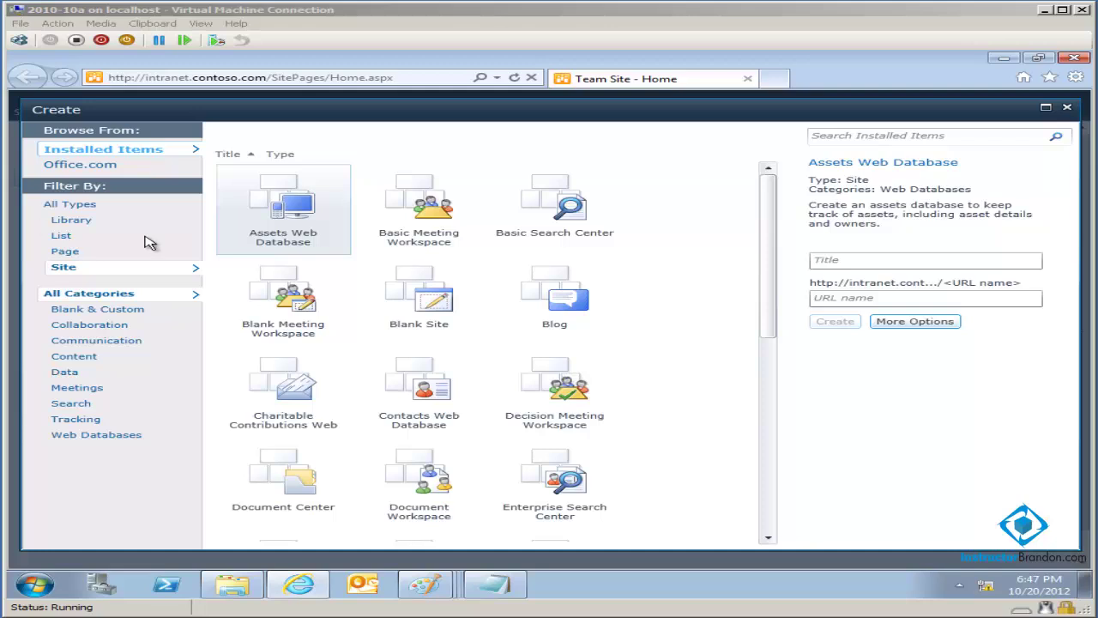
left_click(419, 232)
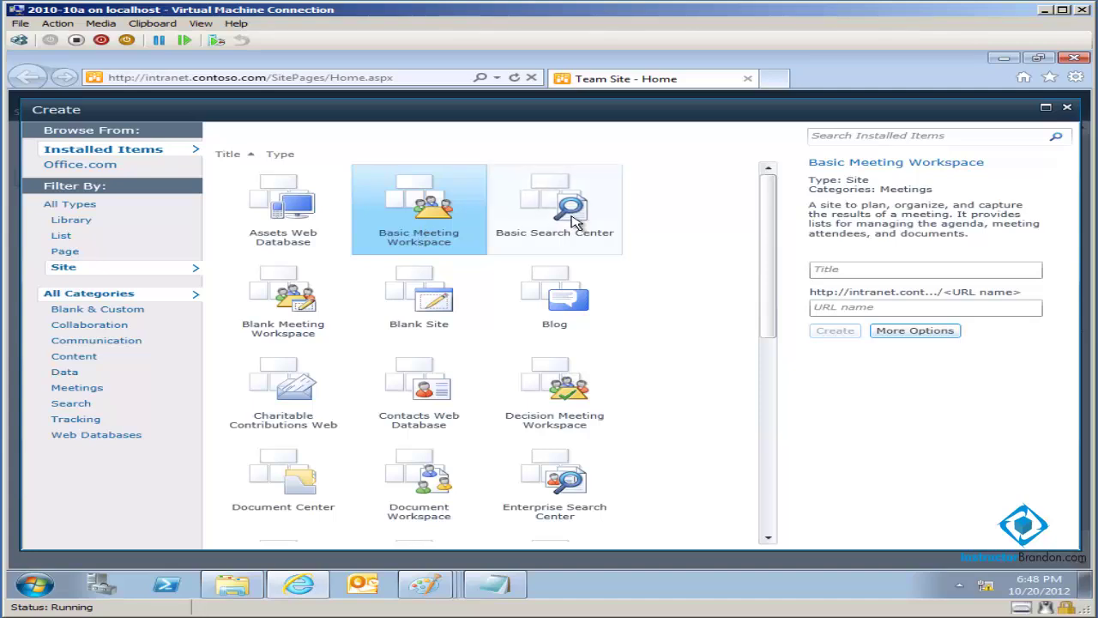
left_click(319, 308)
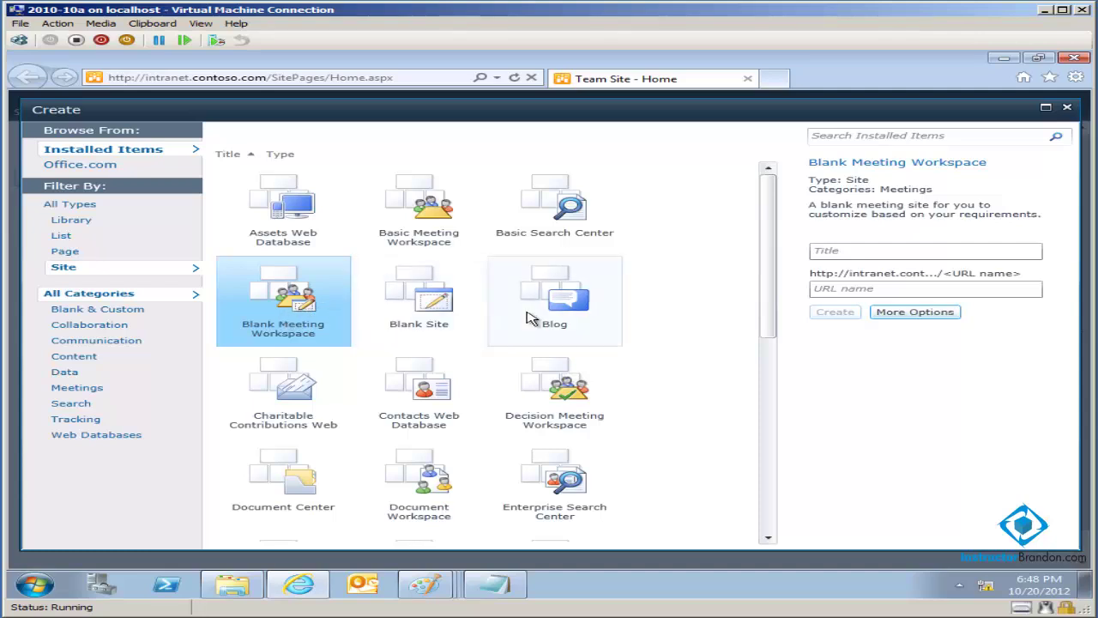
right_click(556, 403)
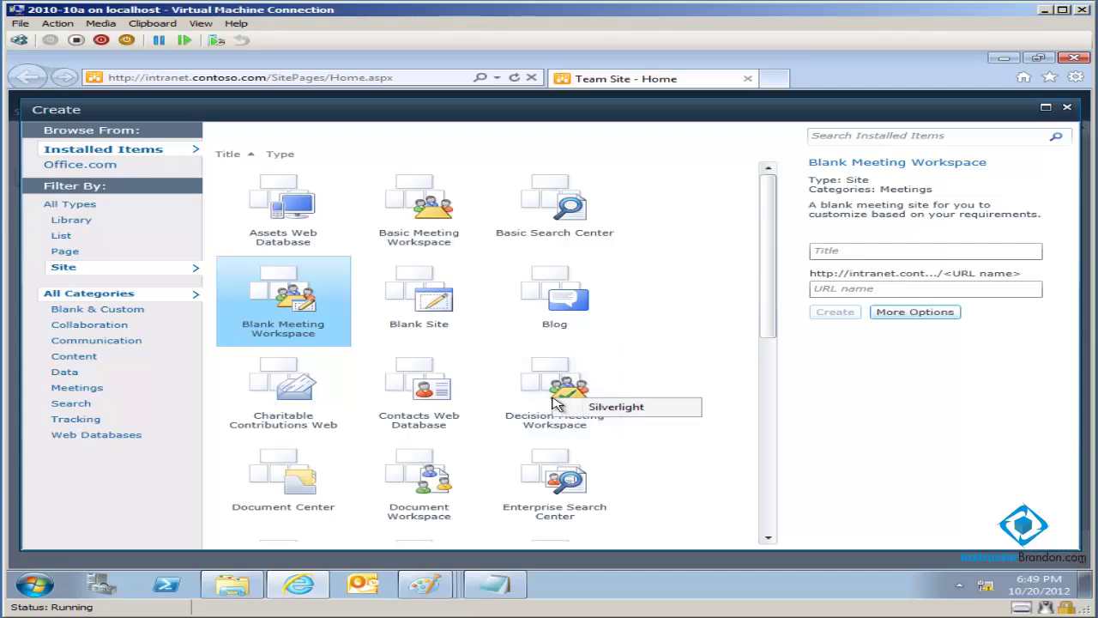
left_click(537, 399)
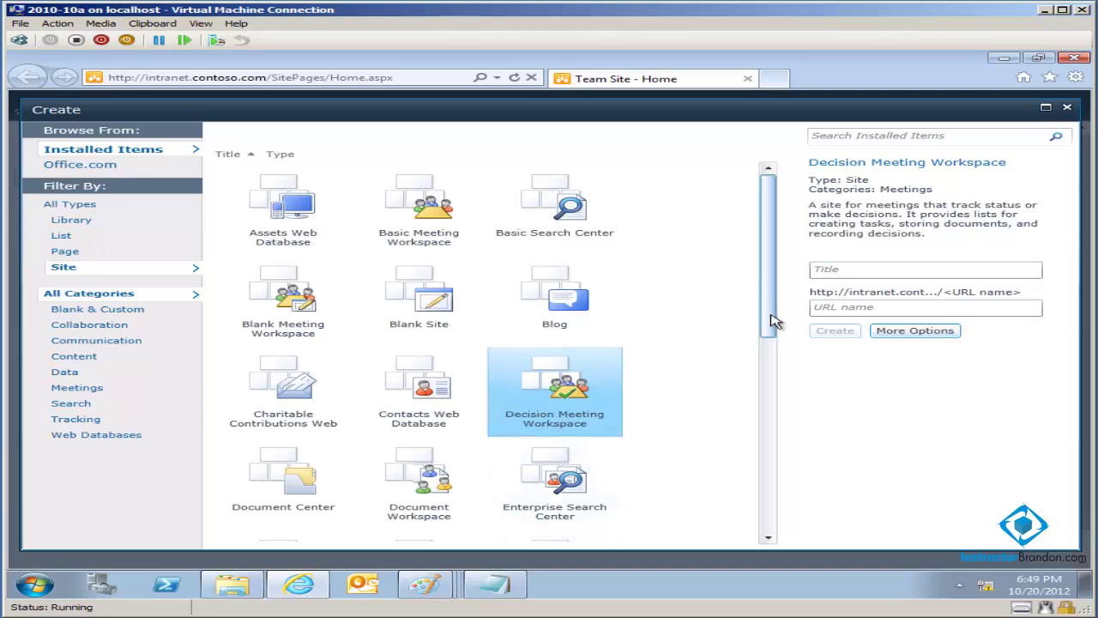
left_click_drag(770, 321, 770, 520)
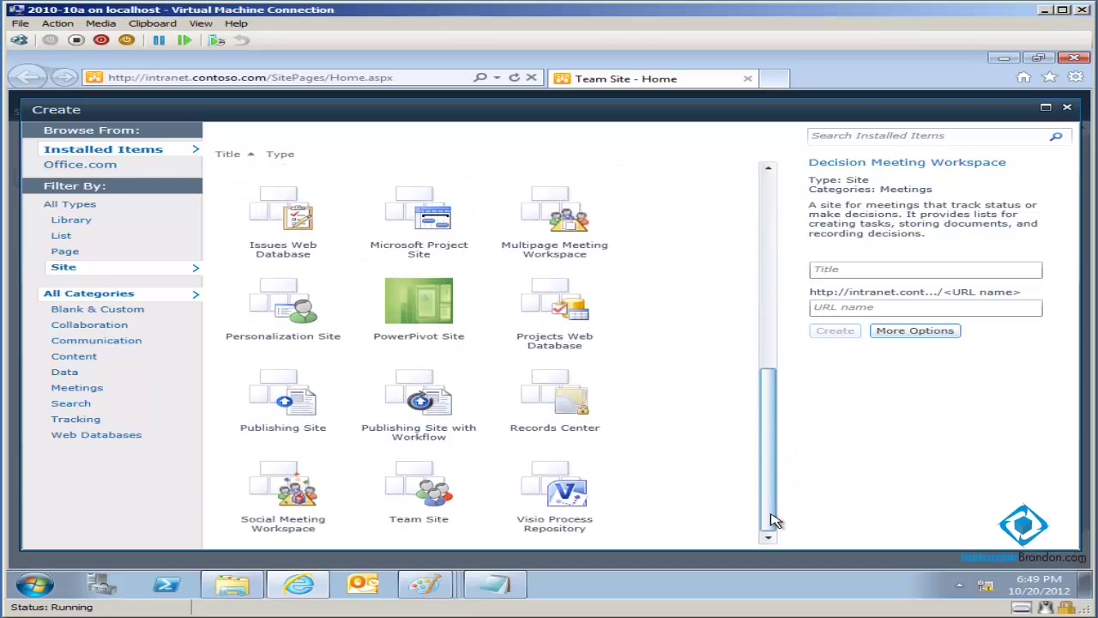
- Create a Social Meeting Workspace site titled "Please run this year at the Jogatho" with the URL name "charityjogathon"
left_click(269, 501)
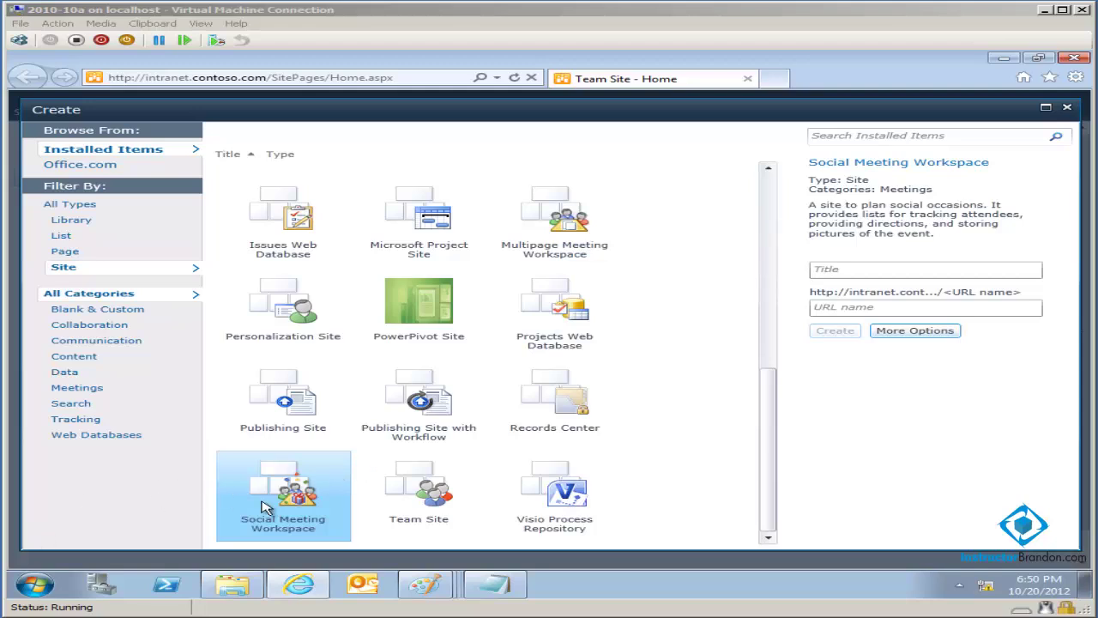
left_click(854, 267)
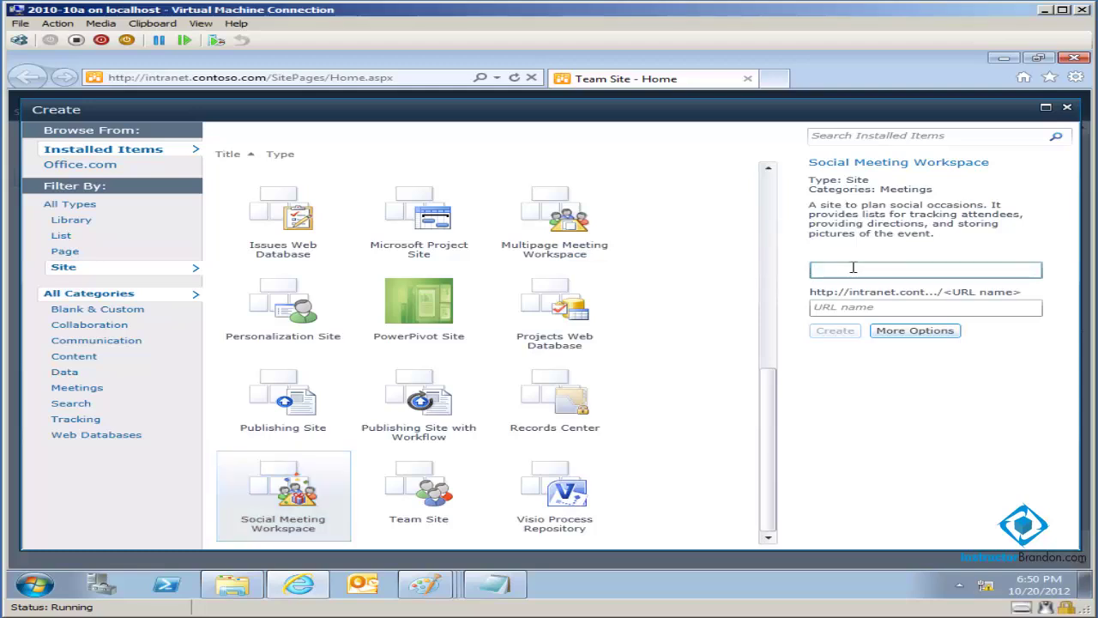
type("Please run this year at the Jogat")
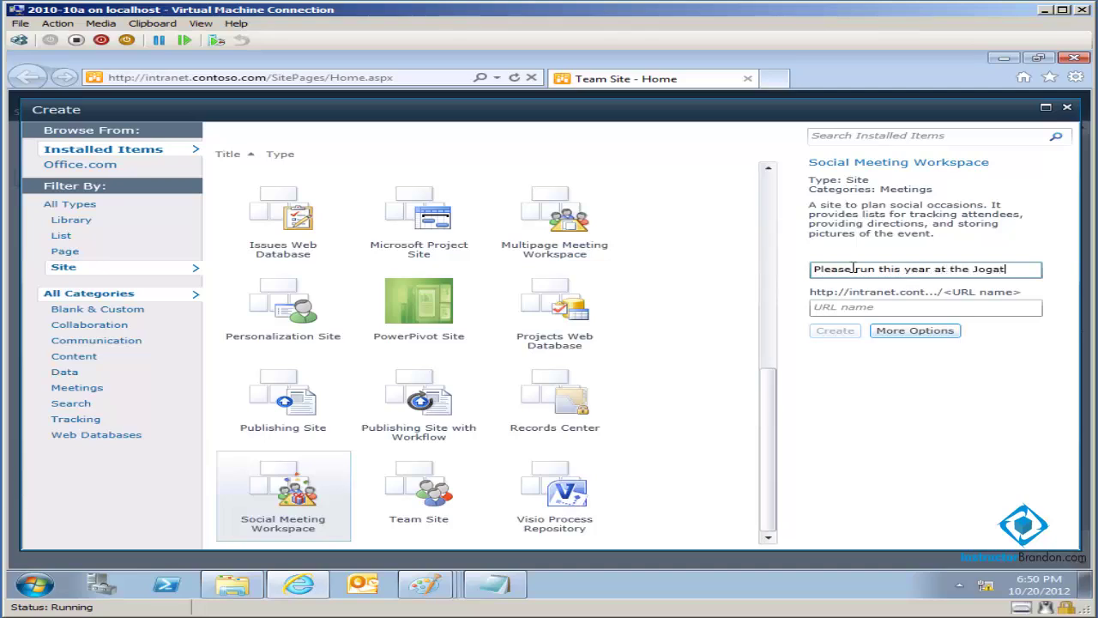
type("ho")
key("Tab")
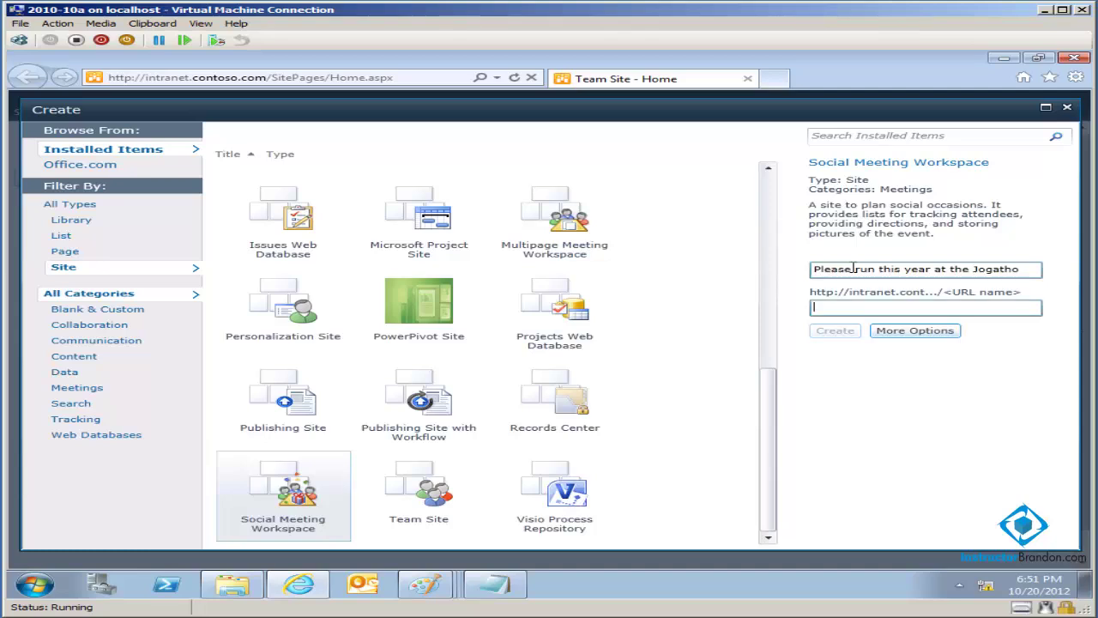
type("cha")
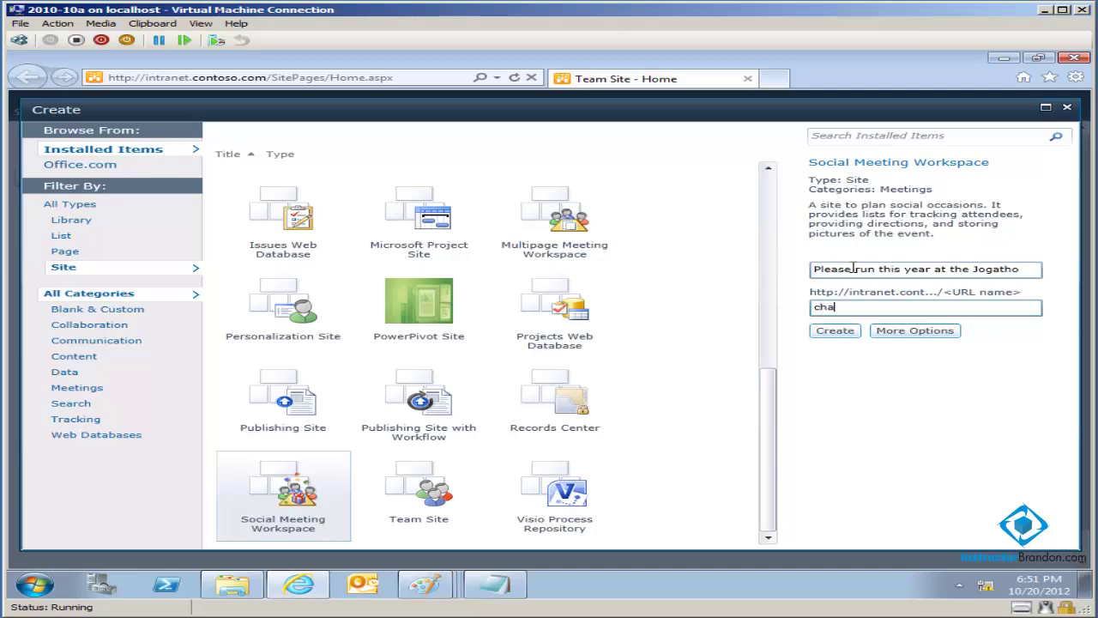
type("rityjogathon")
left_click(837, 332)
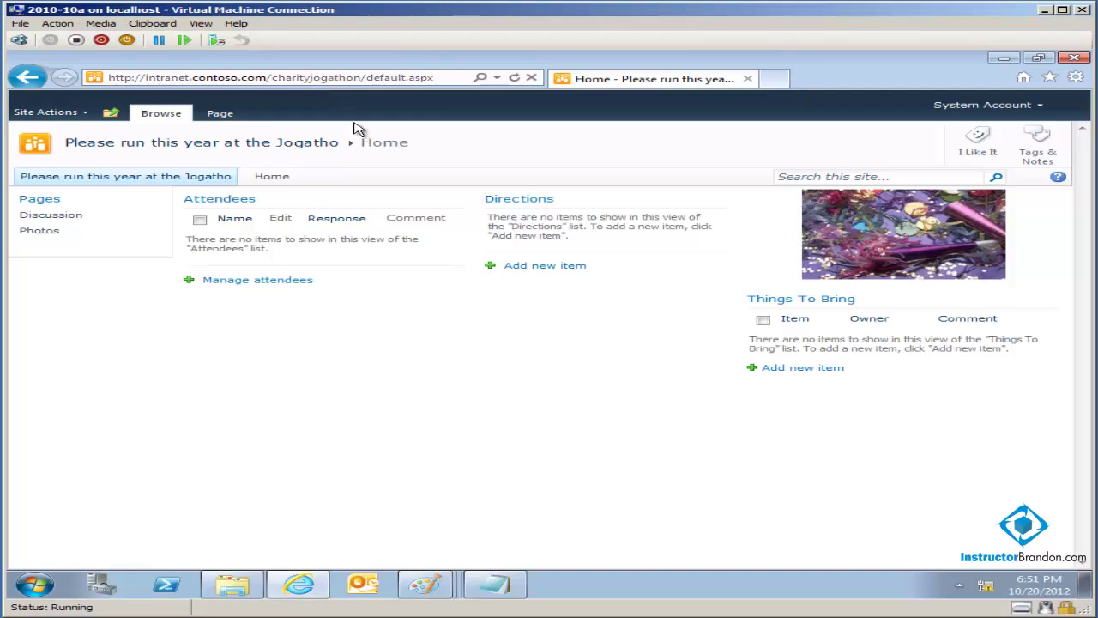
- Look at the workspace's Discussion and Photos pages, ending on the Discussion page
left_click(50, 216)
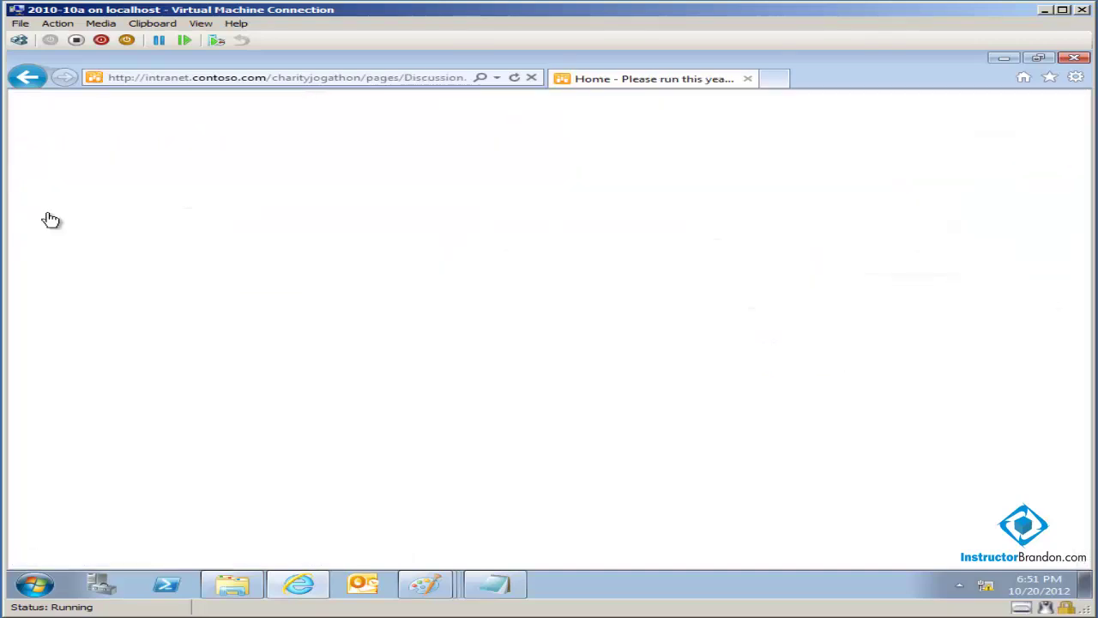
left_click(49, 235)
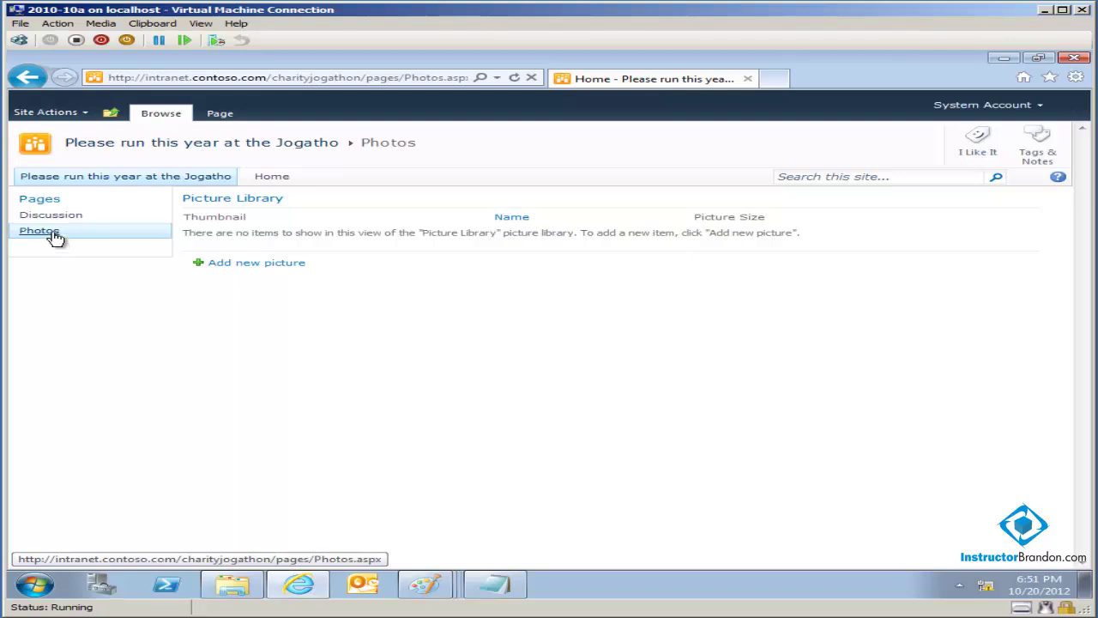
left_click(53, 215)
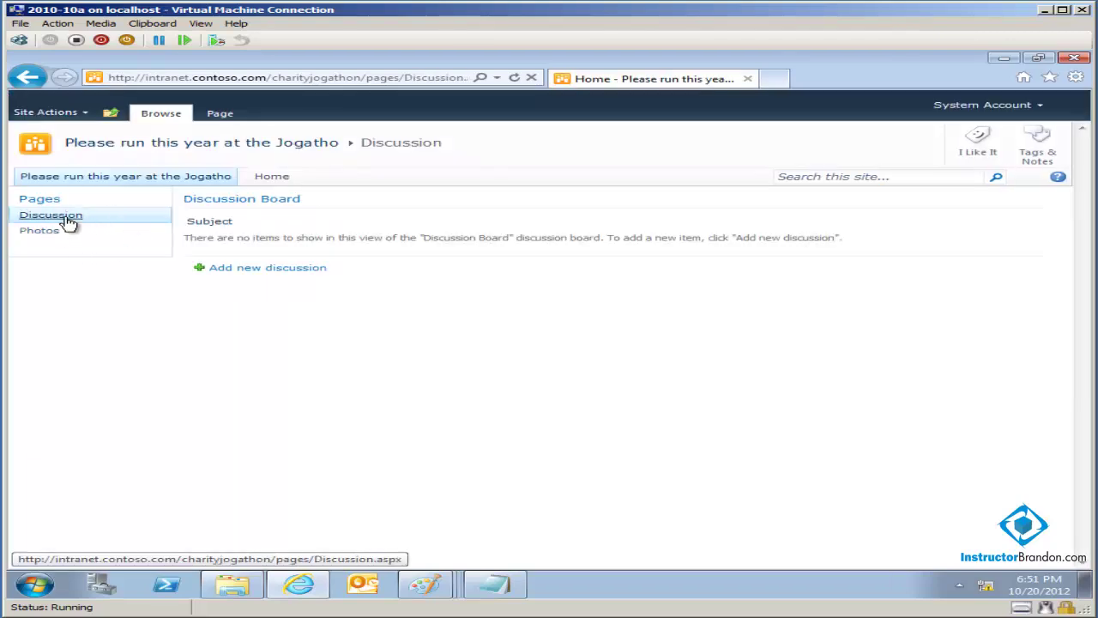
- Post a discussion with subject "Who will run the hardest" and a body ruling out the named runner "if past history is an indicator."
left_click(241, 268)
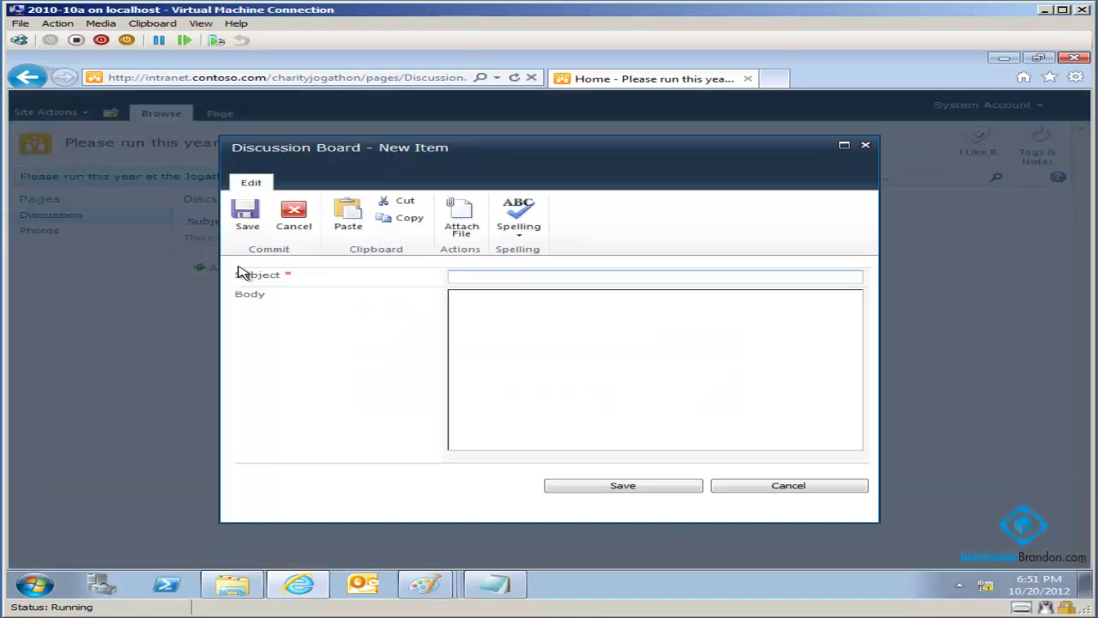
type("Who will run the hardest")
key("Tab")
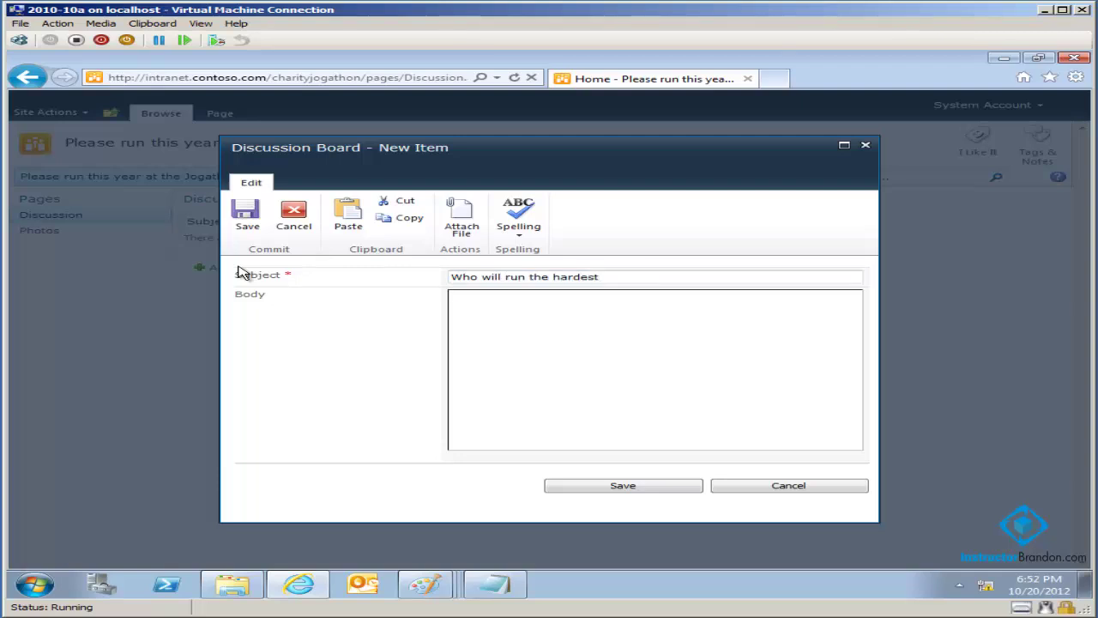
type("Not Brandon if past his")
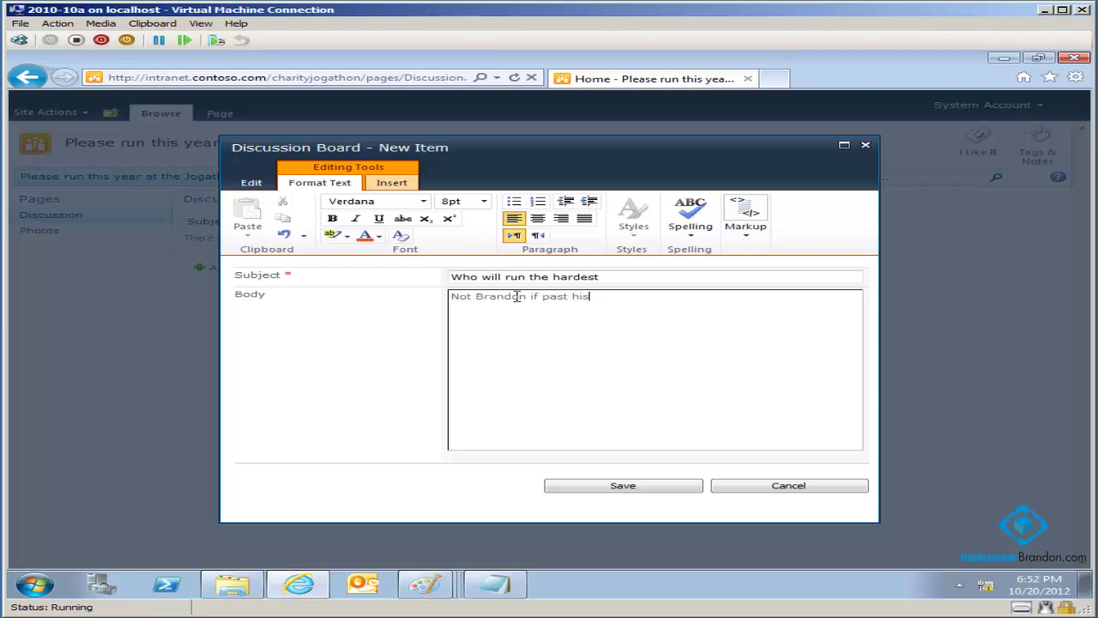
type("tory is an indicator.")
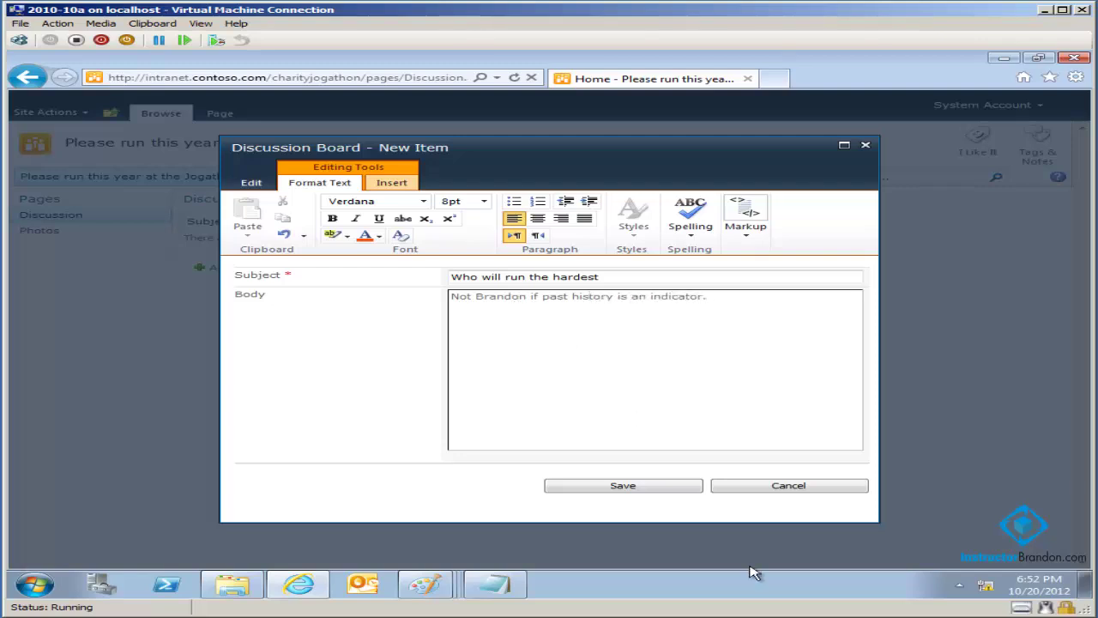
left_click(623, 486)
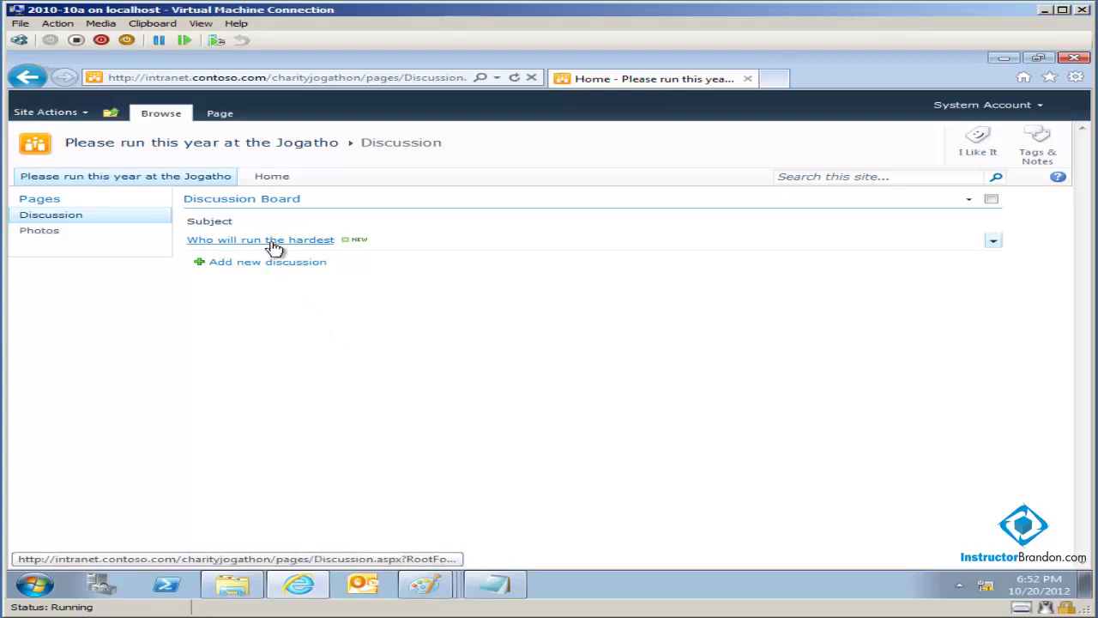
- View all content of the jogathon workspace, ending on its home page
left_click(57, 202)
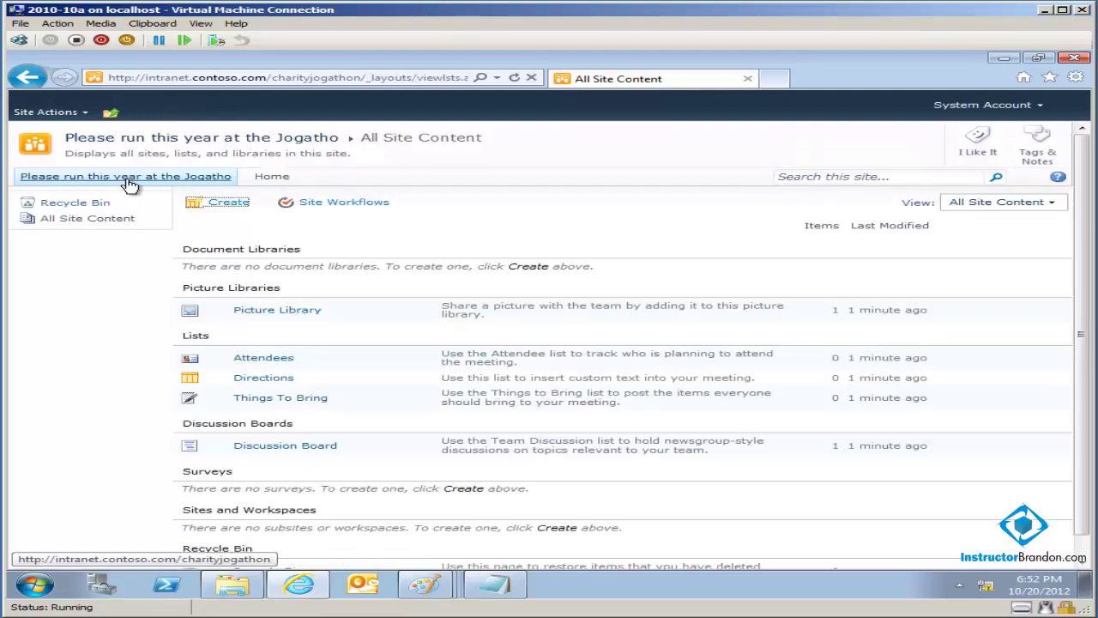
left_click(109, 186)
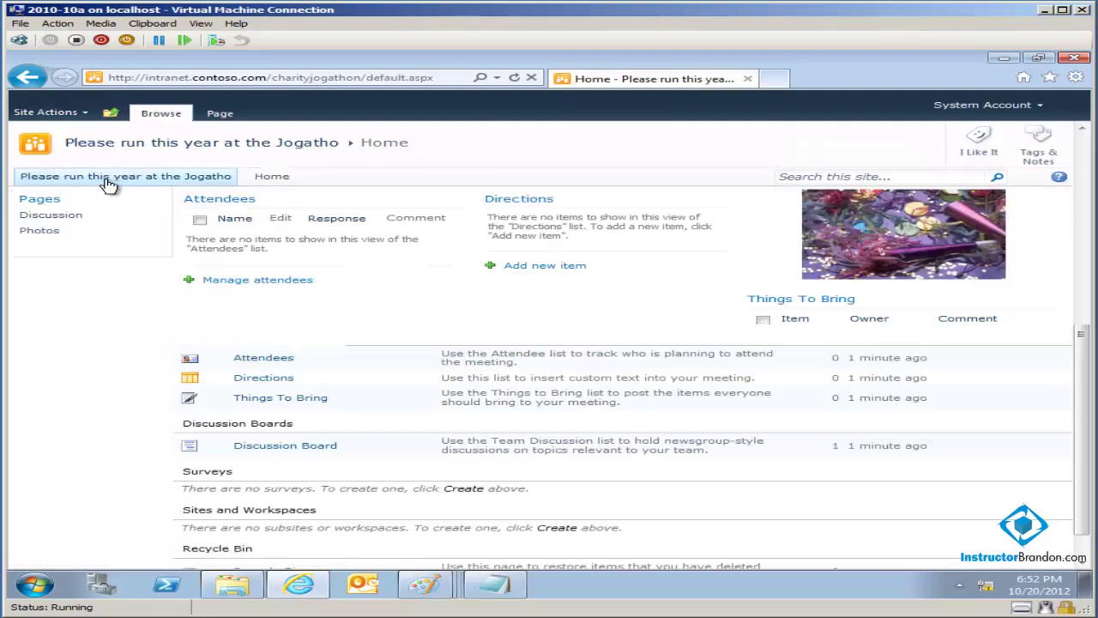